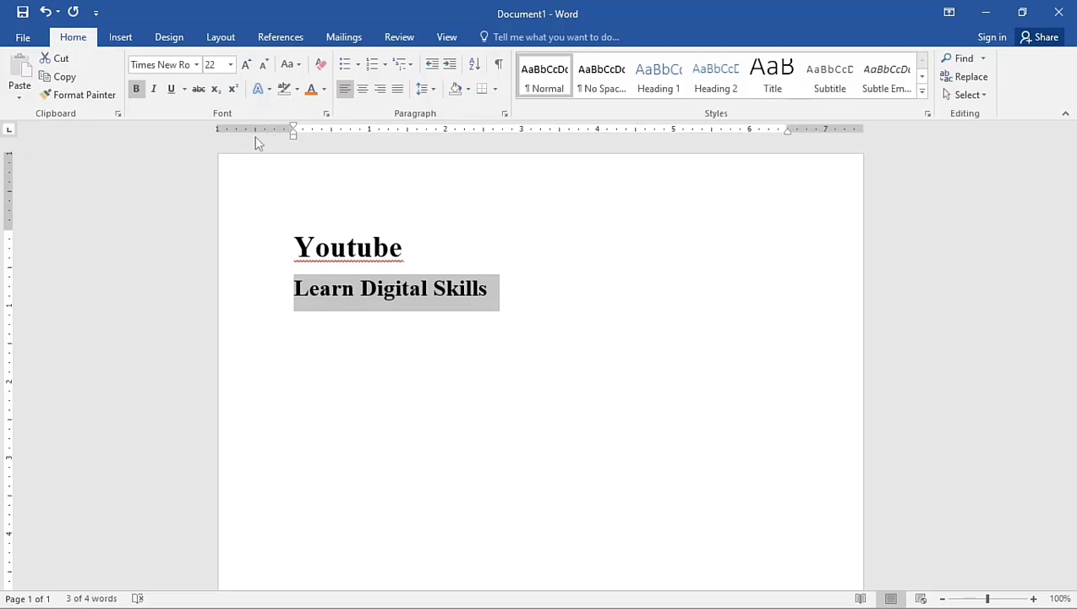
Make the "Learn Digital Skills" line italic and underline it in standard red
{"action": "left_click", "coordinate": [156, 90]}
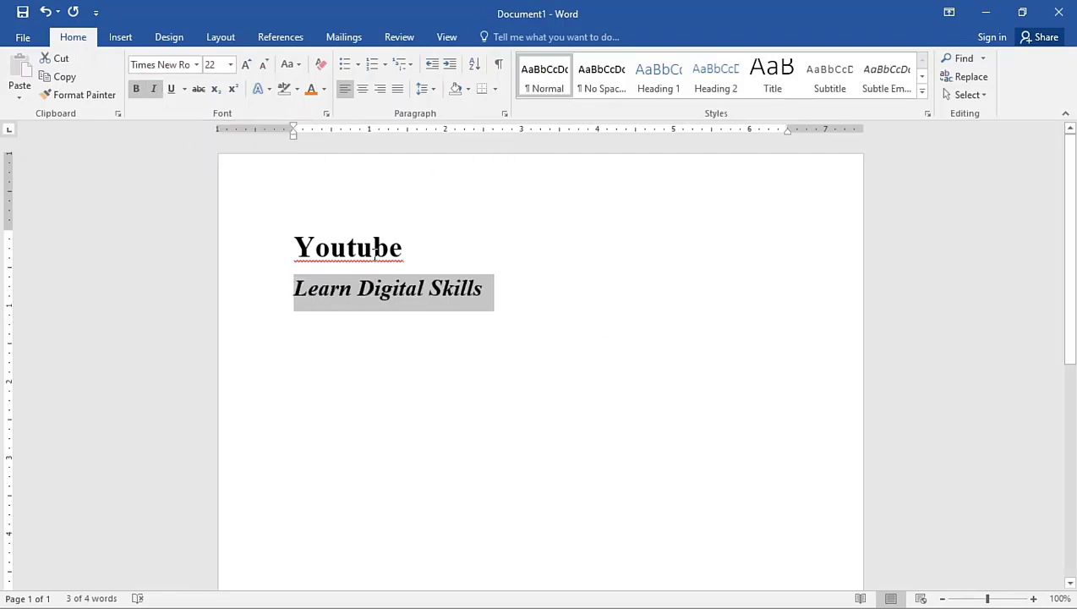
{"action": "left_click", "coordinate": [175, 89]}
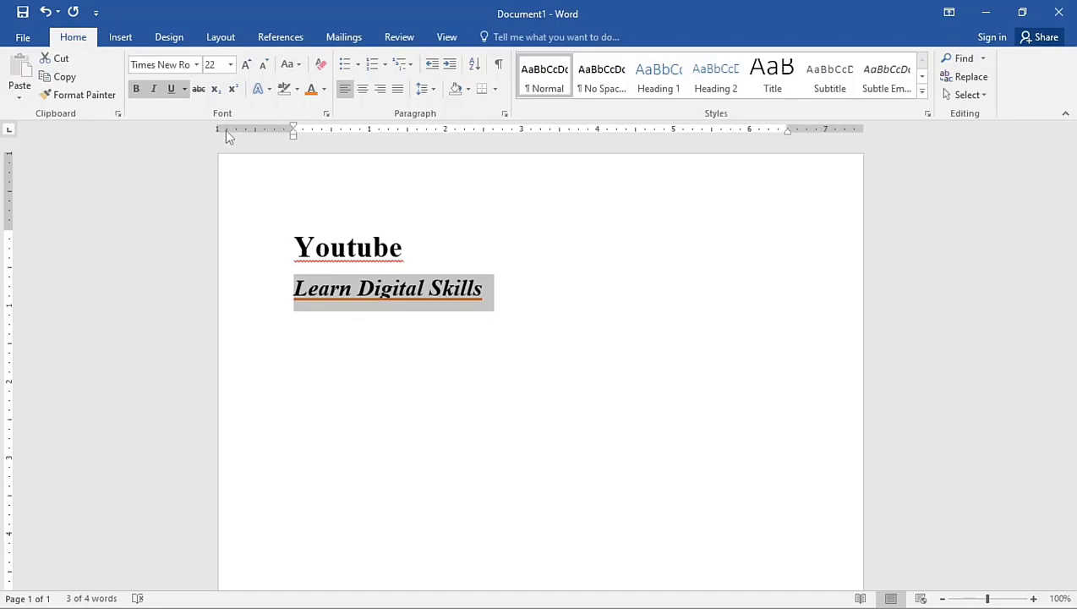
{"action": "left_click", "coordinate": [185, 88]}
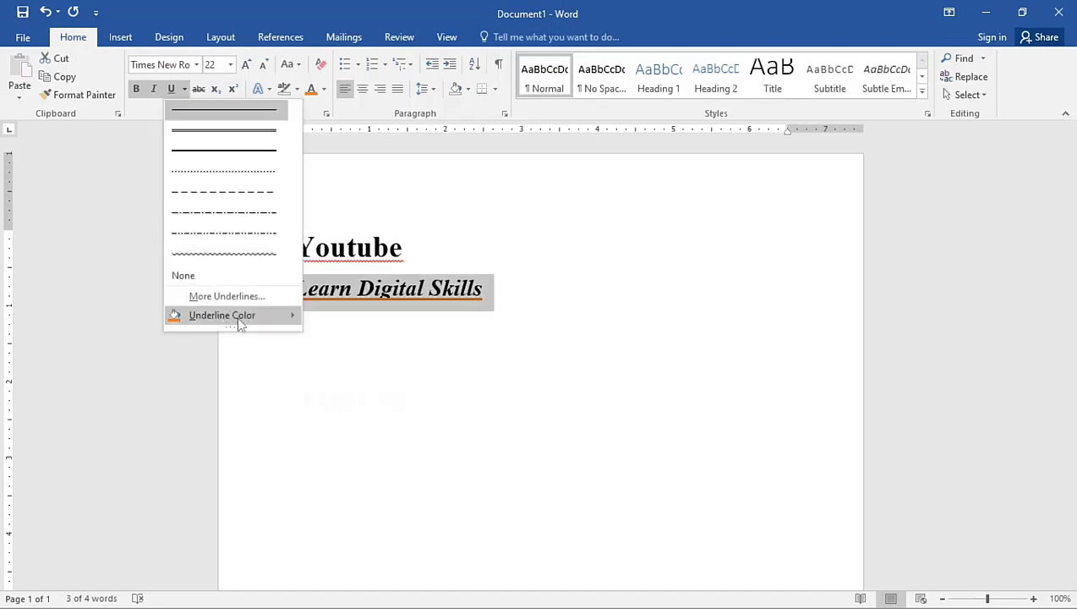
{"action": "mouse_move", "coordinate": [242, 322]}
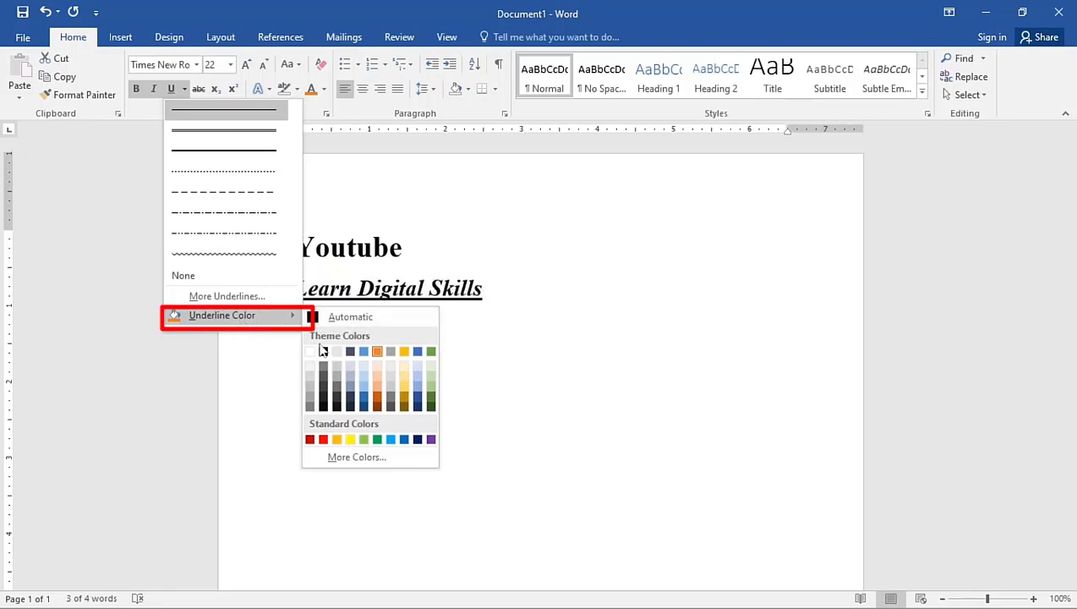
{"action": "left_click", "coordinate": [322, 440]}
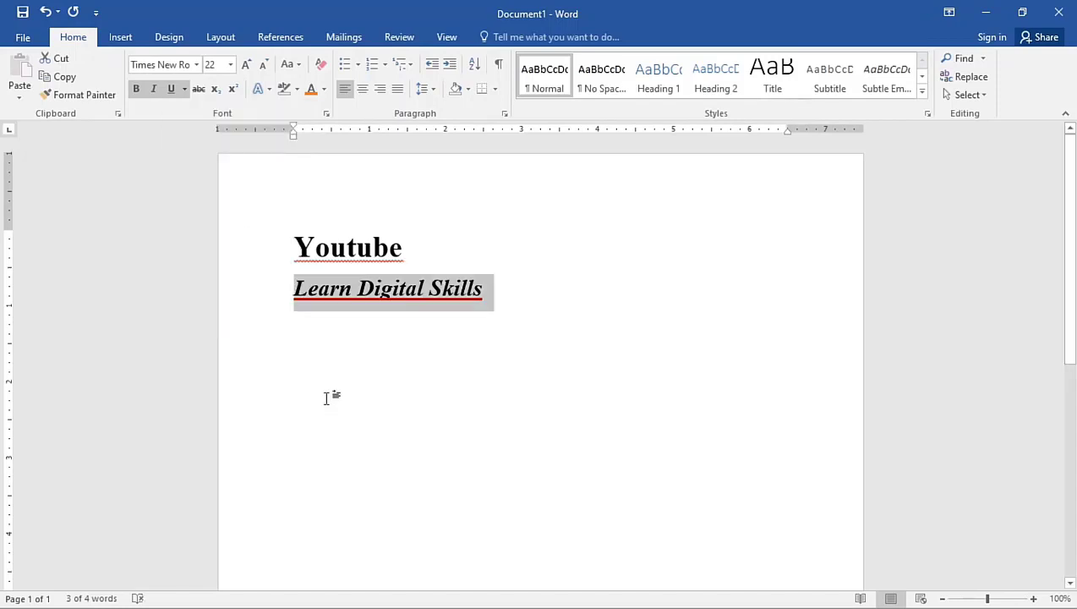
Change the underline style of "Learn Digital Skills" to dot-dot-dash
{"action": "left_click", "coordinate": [184, 88]}
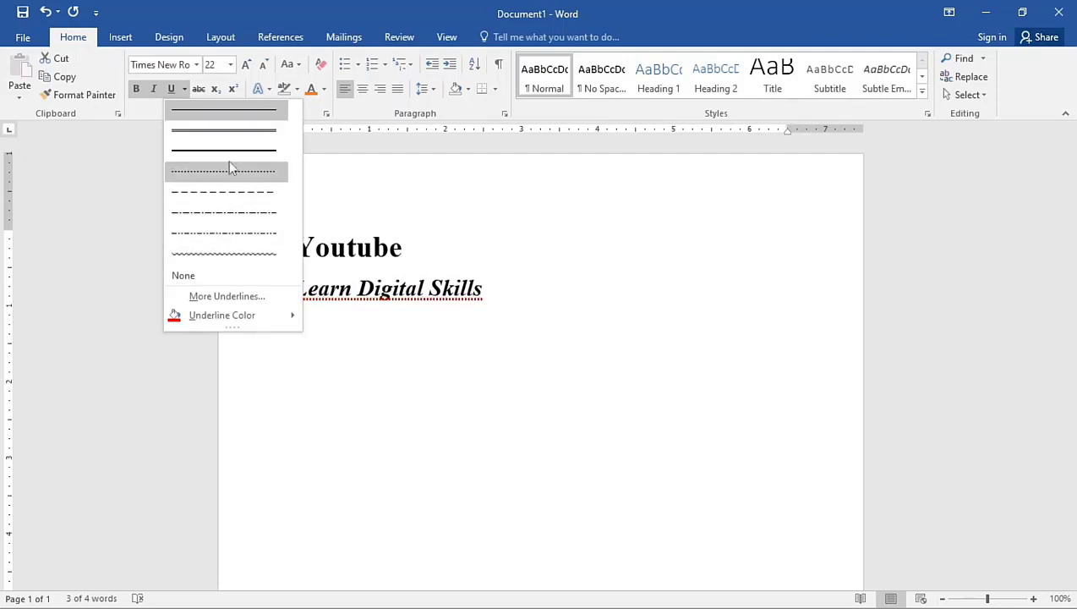
{"action": "left_click", "coordinate": [236, 239]}
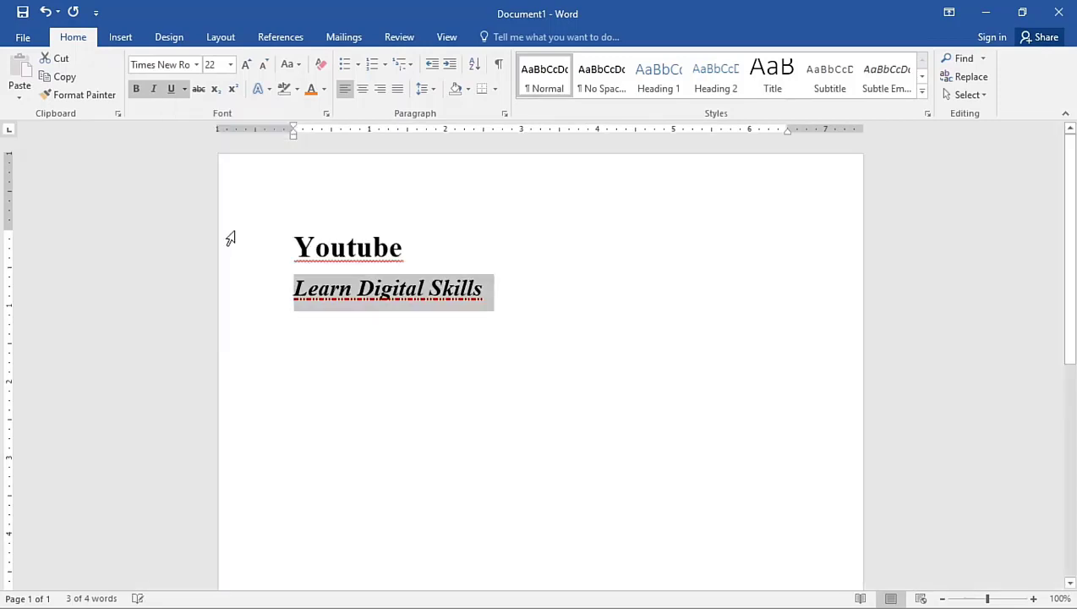
{"action": "left_click", "coordinate": [393, 292]}
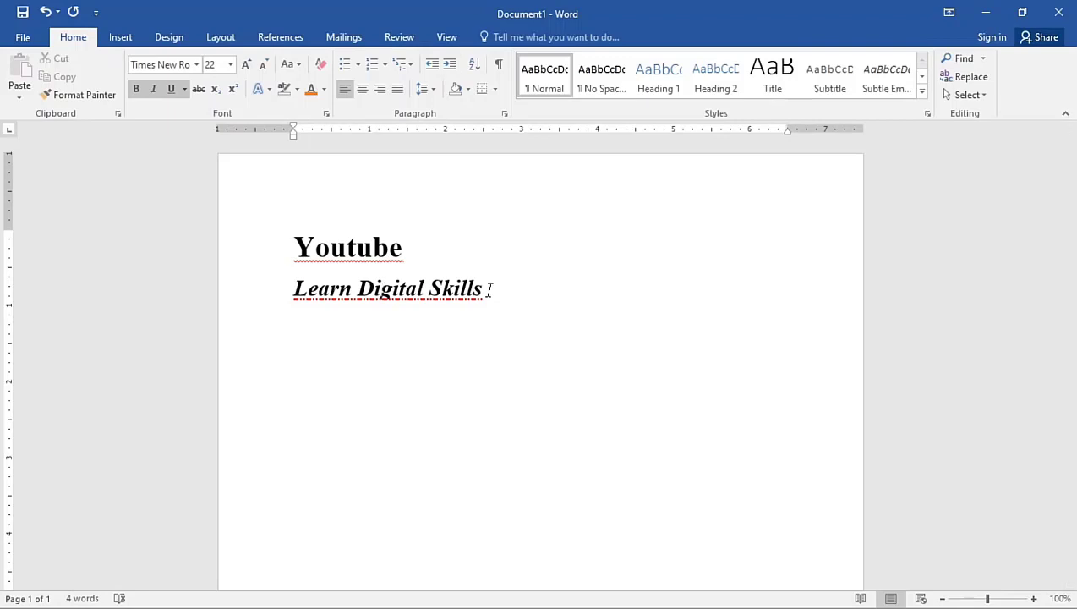
Add a new line reading "False" below "Learn Digital Skills"
{"action": "left_click", "coordinate": [488, 289]}
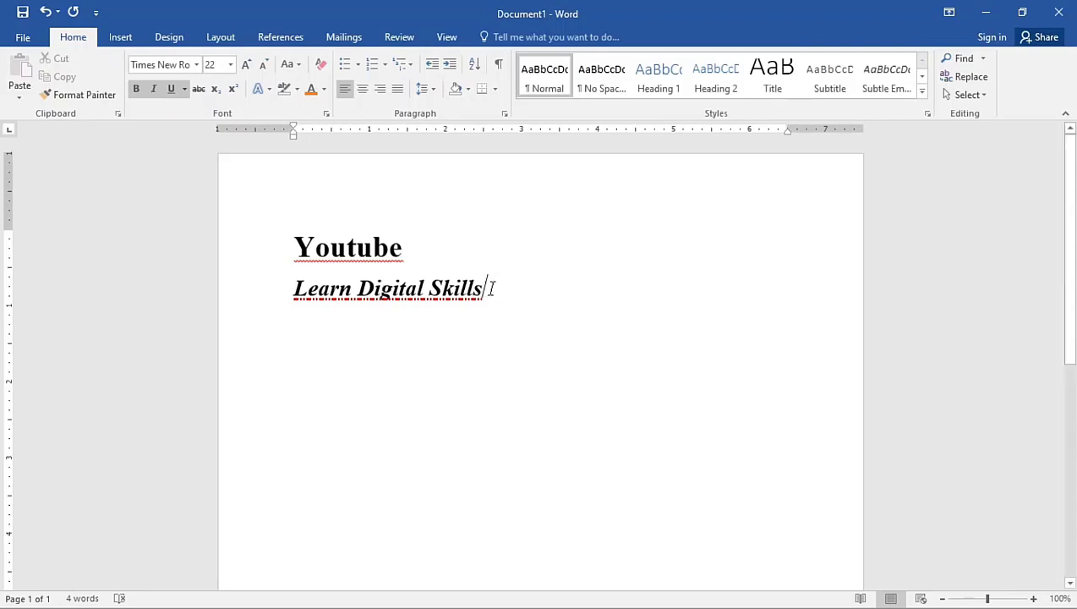
{"action": "key", "text": "Return"}
{"action": "key", "text": "Caps_Lock"}
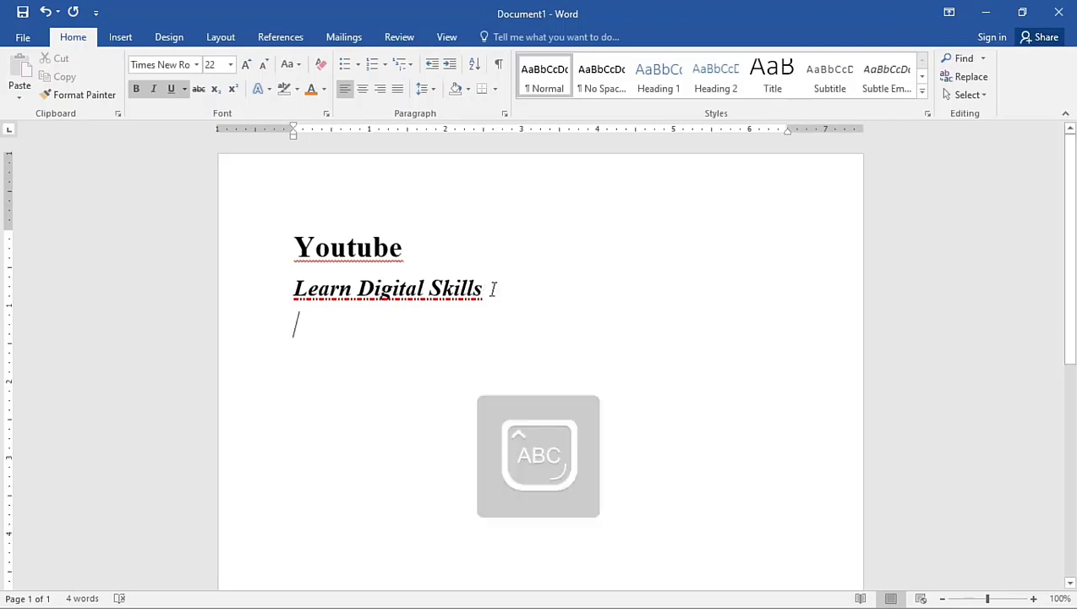
{"action": "type", "text": "F"}
{"action": "key", "text": "Caps_Lock"}
{"action": "type", "text": "alse"}
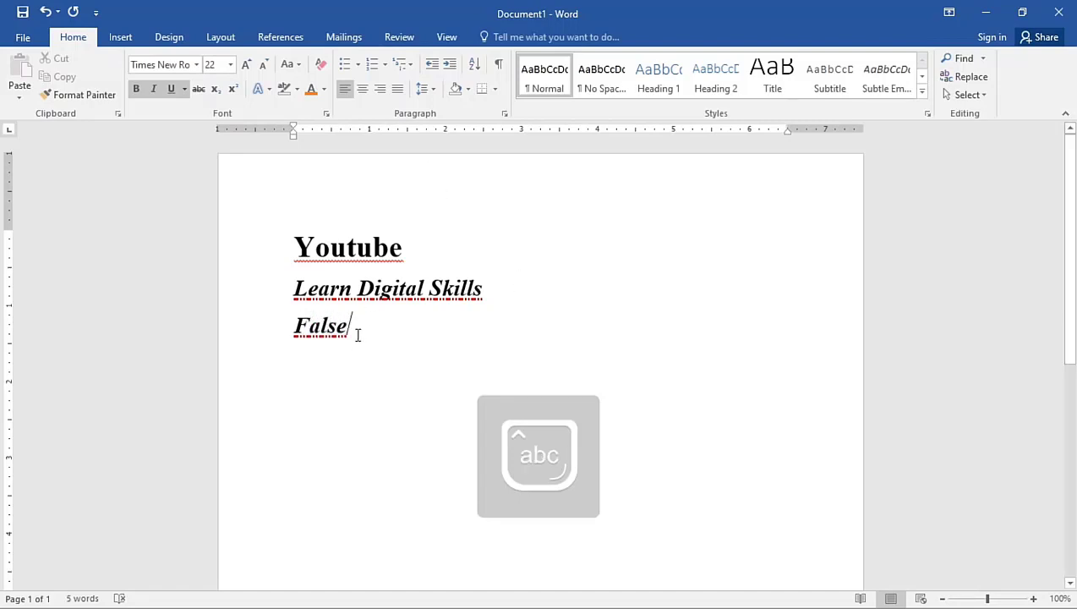
Restyle "False" as size 20 strikethrough text without bold, italic or underline
{"action": "left_click", "coordinate": [259, 330]}
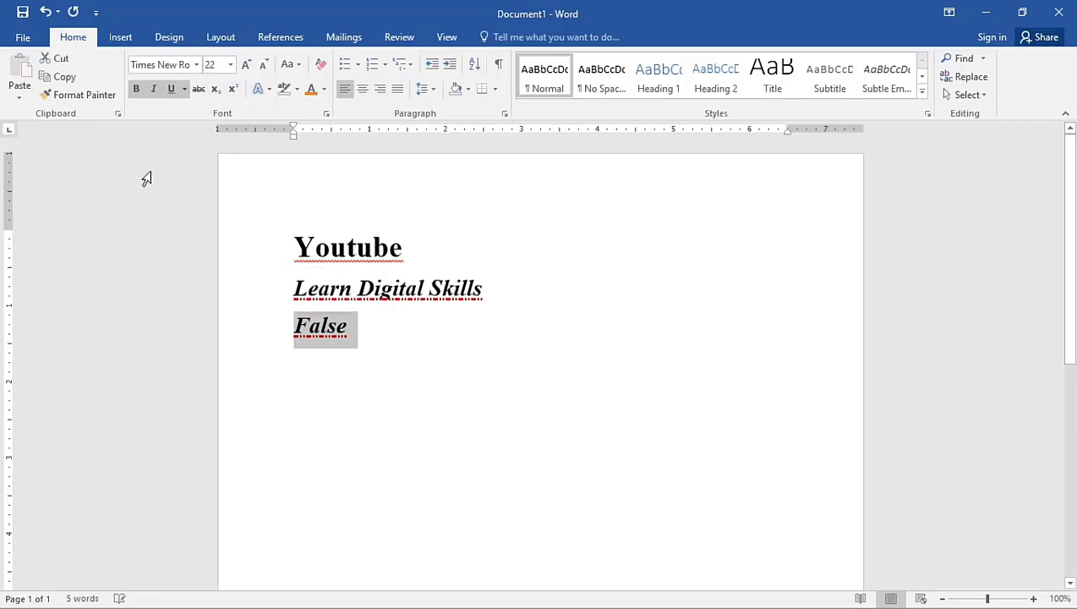
{"action": "left_click", "coordinate": [137, 90]}
{"action": "left_click", "coordinate": [154, 90]}
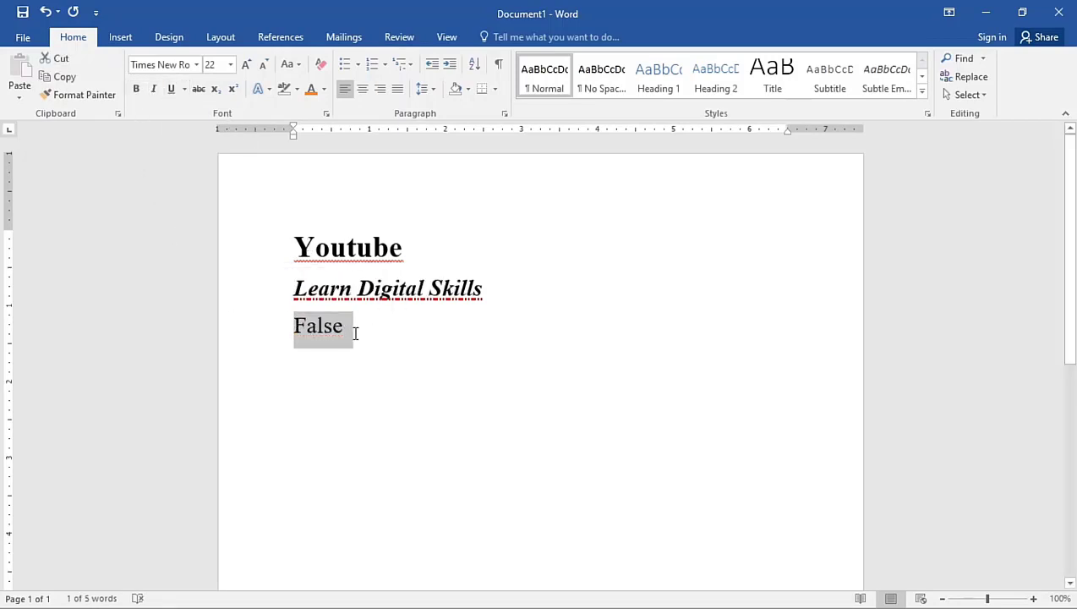
{"action": "left_click", "coordinate": [198, 89]}
{"action": "left_click", "coordinate": [264, 66]}
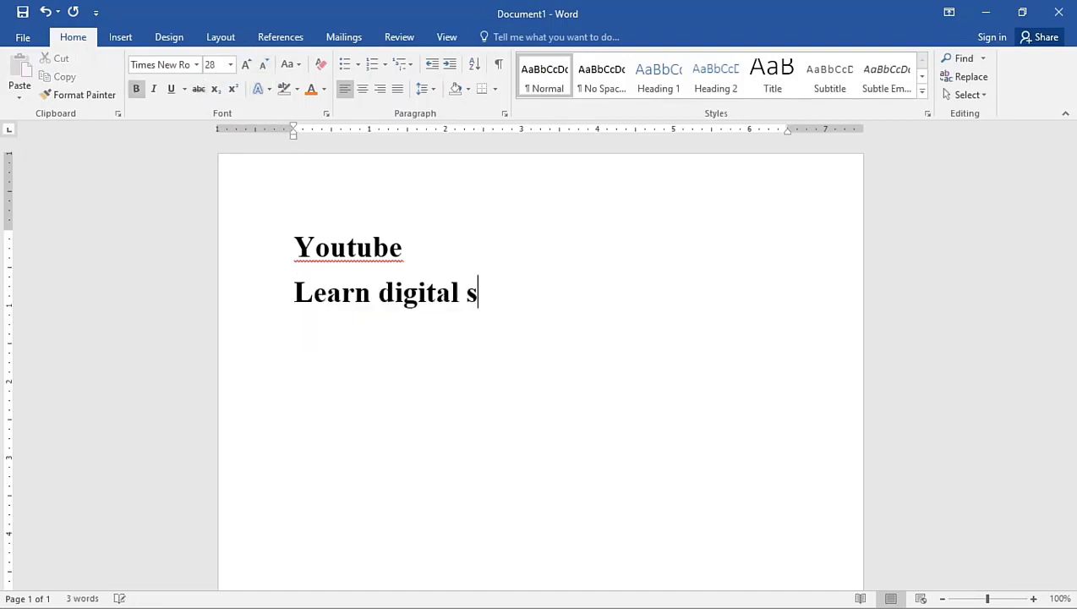
Complete the second line as "Learn digital skills" and apply the black-fill text effect with outline Background 1 and hard shadow Accent 1
{"action": "type", "text": "kills"}
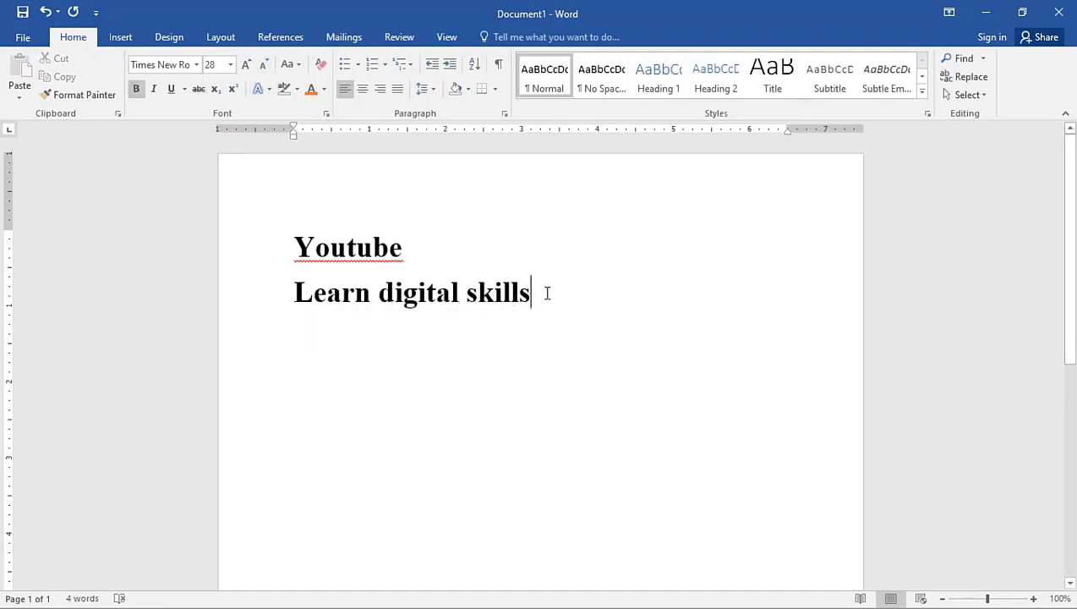
{"action": "left_click_drag", "start_coordinate": [545, 294], "coordinate": [279, 295]}
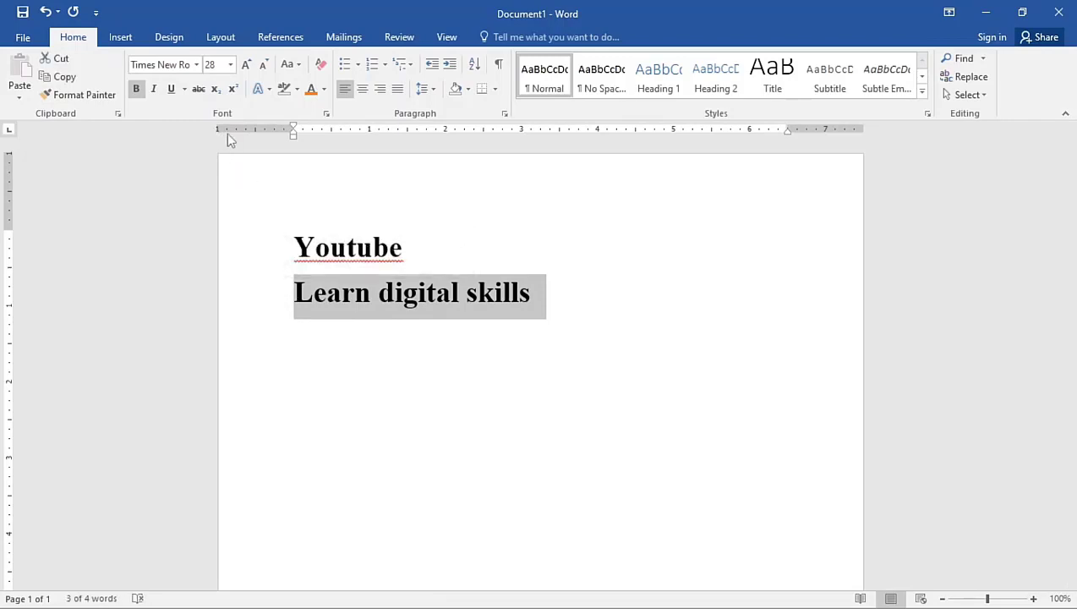
{"action": "left_click", "coordinate": [264, 91]}
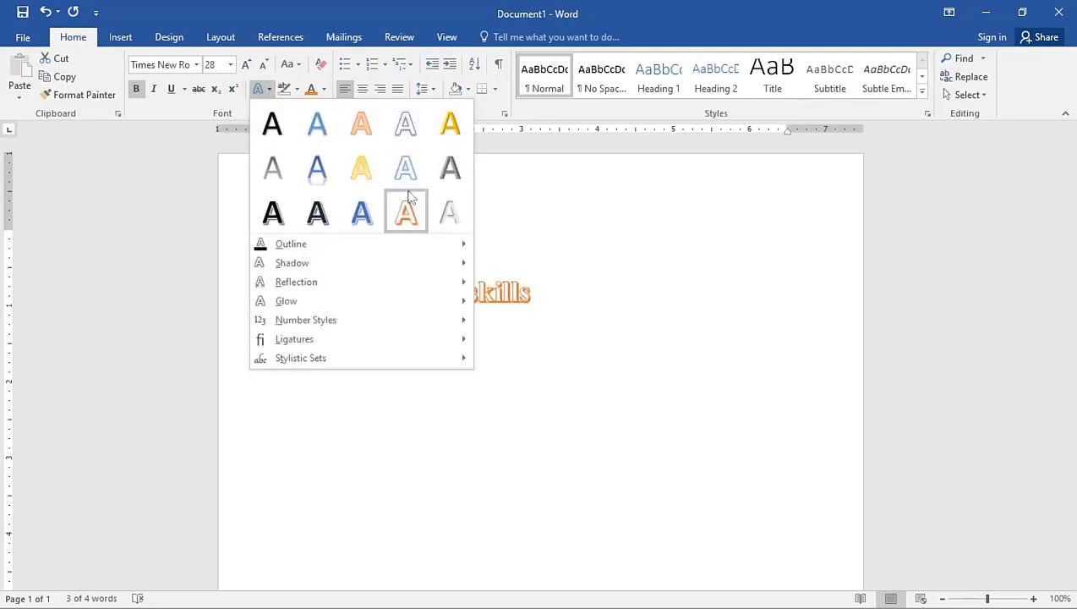
{"action": "left_click", "coordinate": [318, 217]}
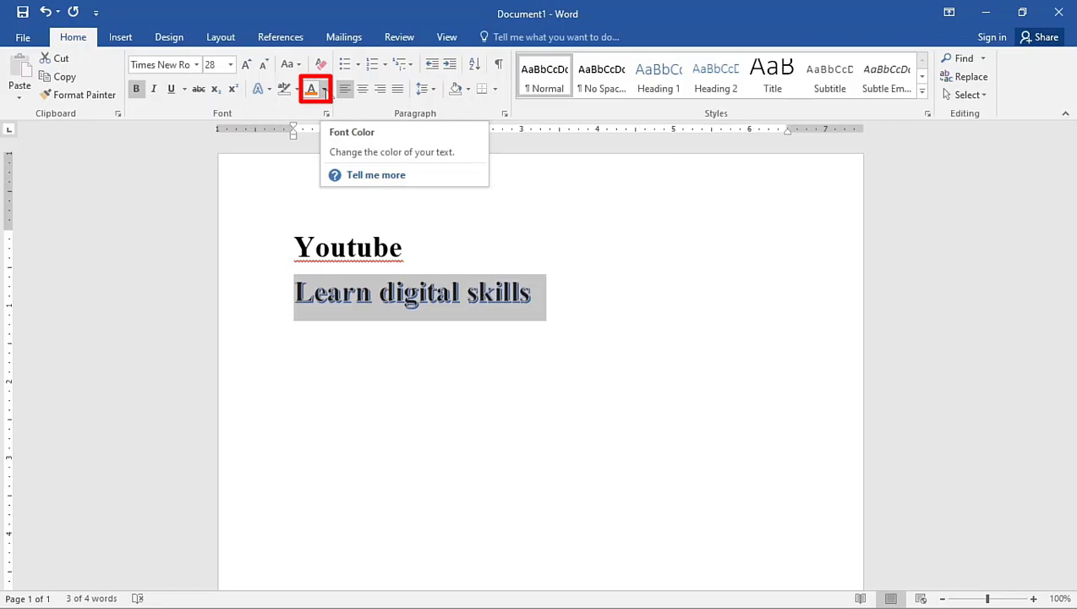
Color the "Learn digital skills" text with the darkest theme green and give it a dark orange outline
{"action": "left_click", "coordinate": [323, 90]}
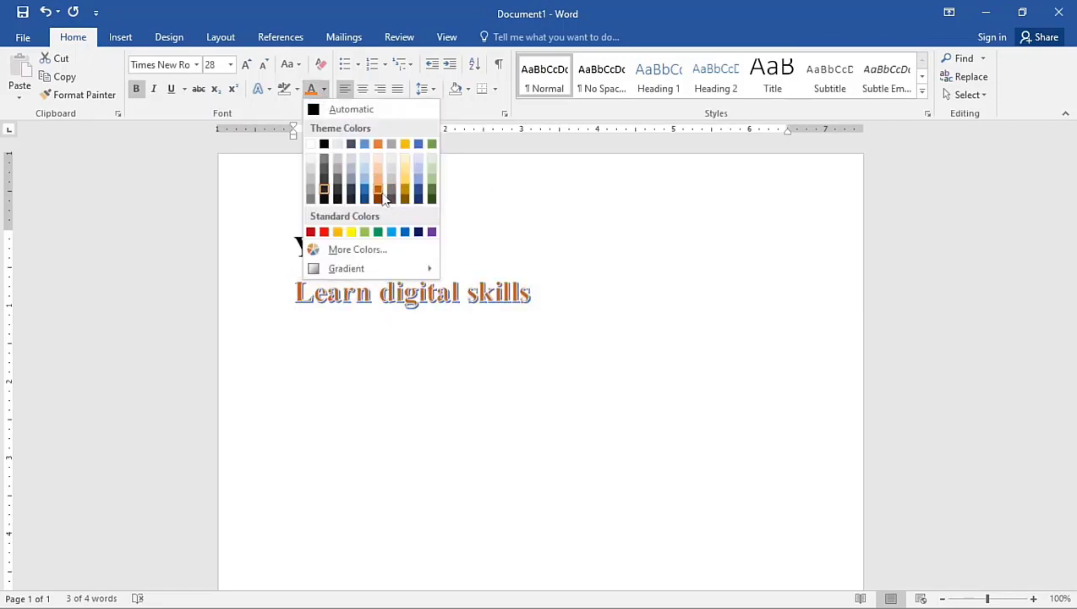
{"action": "left_click", "coordinate": [431, 199]}
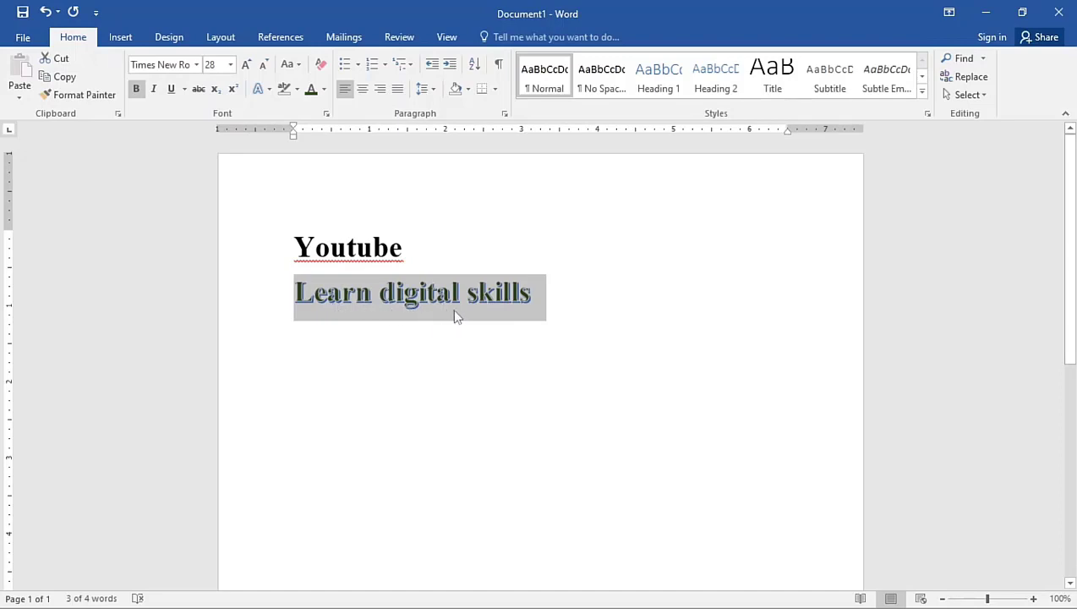
{"action": "left_click", "coordinate": [268, 89]}
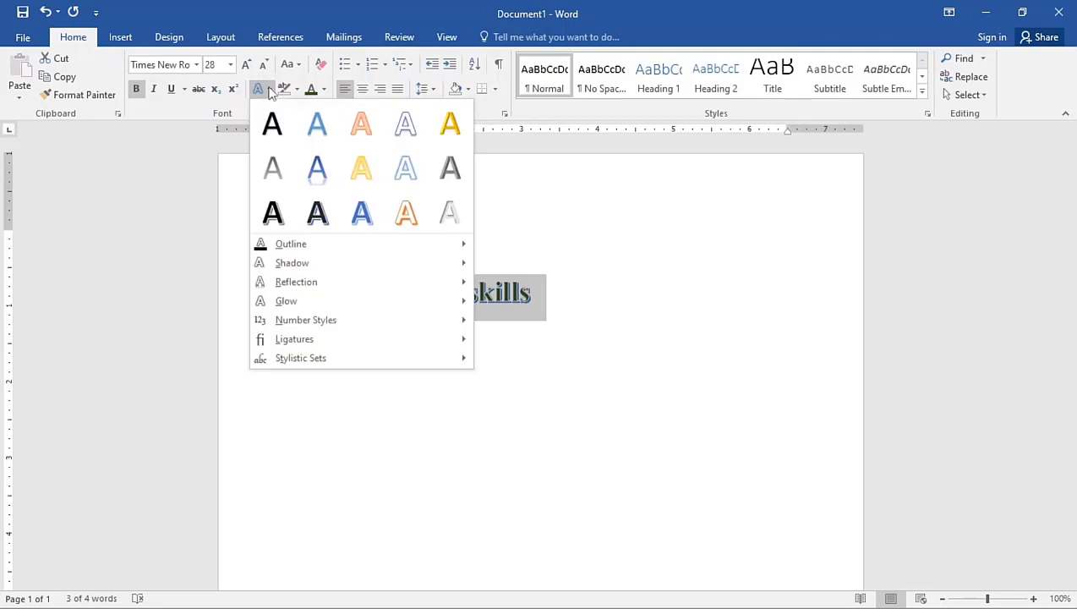
{"action": "mouse_move", "coordinate": [296, 243]}
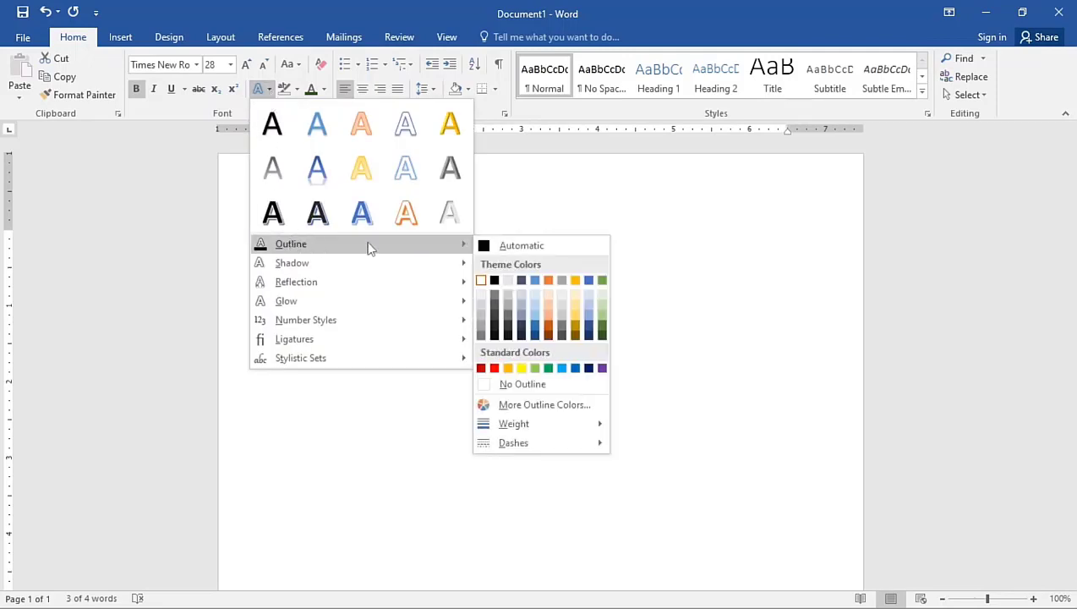
{"action": "left_click", "coordinate": [546, 330]}
{"action": "left_click", "coordinate": [535, 300]}
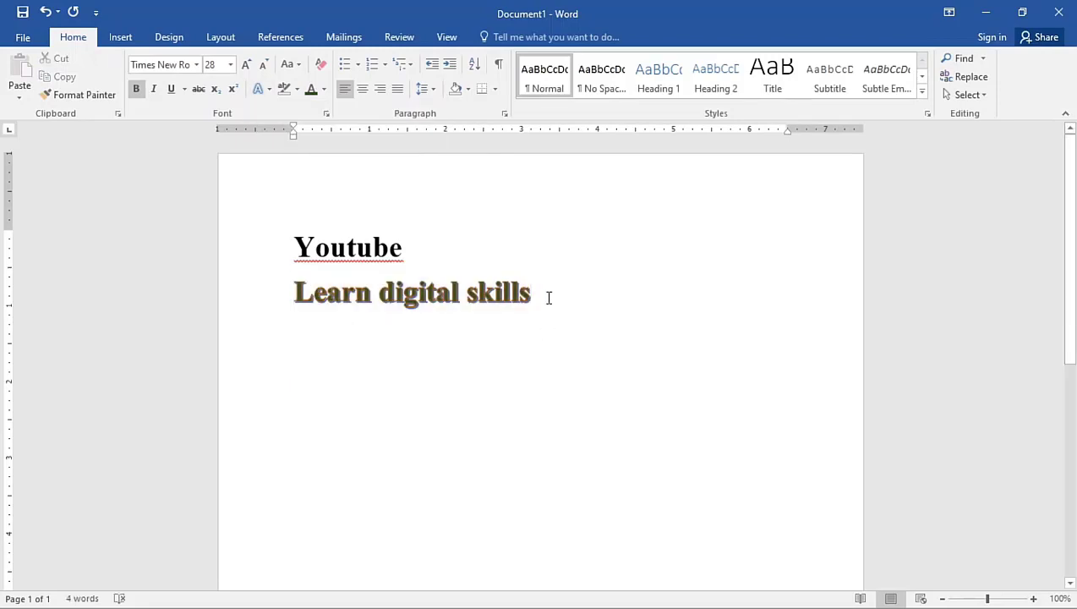
Try to apply a reflection variation with only the cursor placed in the "Learn digital skills" line
{"action": "left_click", "coordinate": [269, 91]}
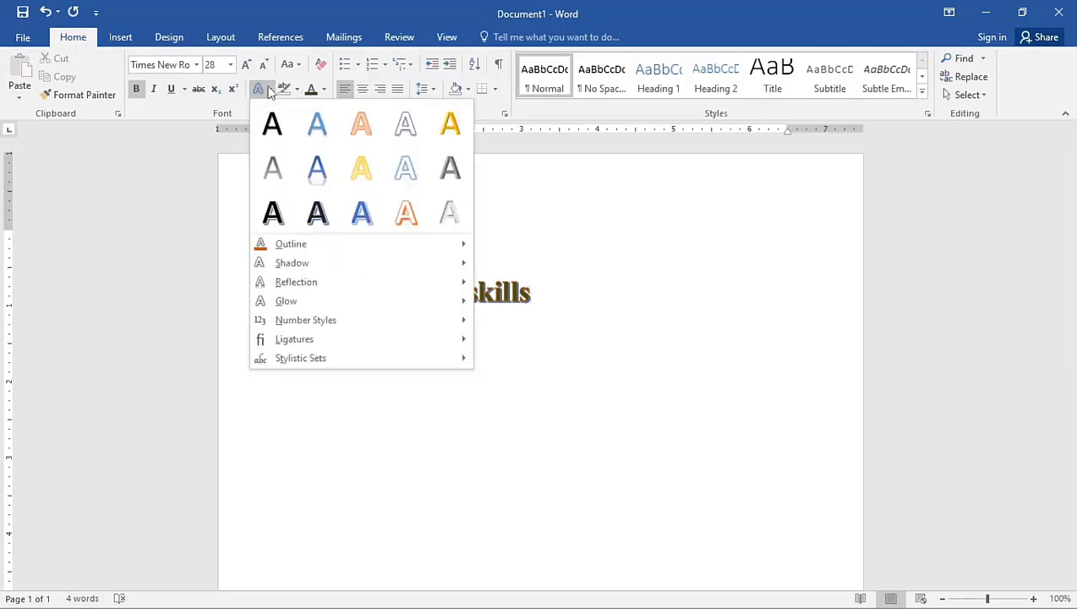
{"action": "mouse_move", "coordinate": [298, 264]}
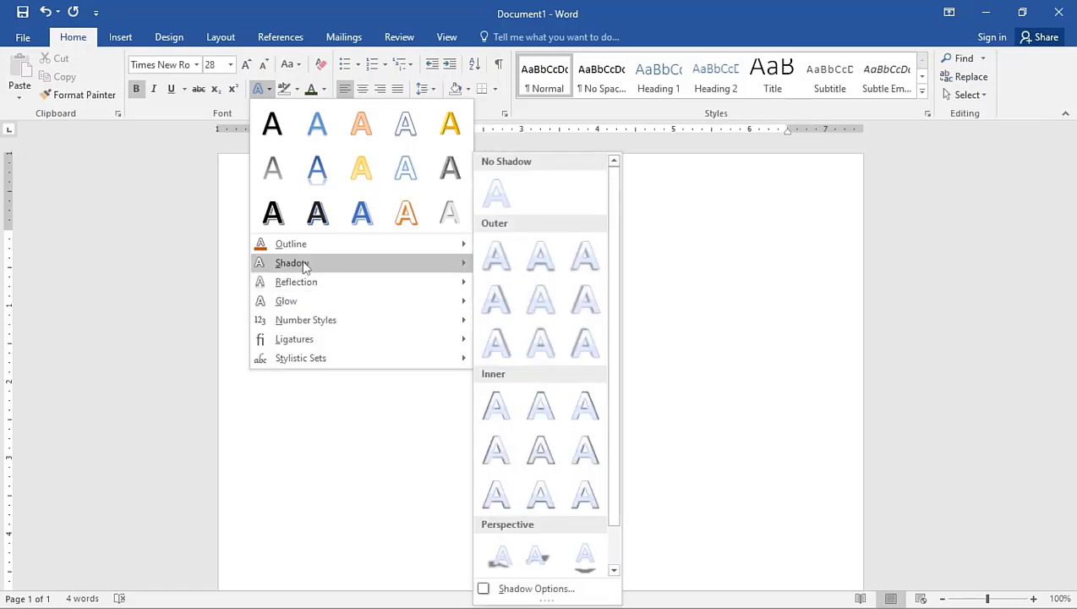
{"action": "mouse_move", "coordinate": [290, 285]}
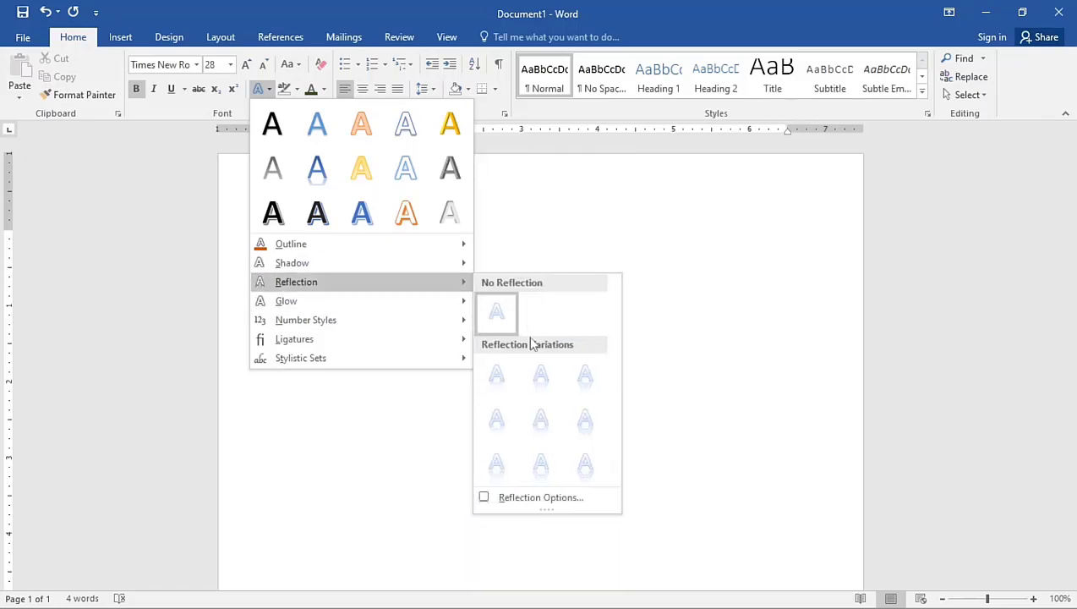
{"action": "left_click", "coordinate": [581, 376]}
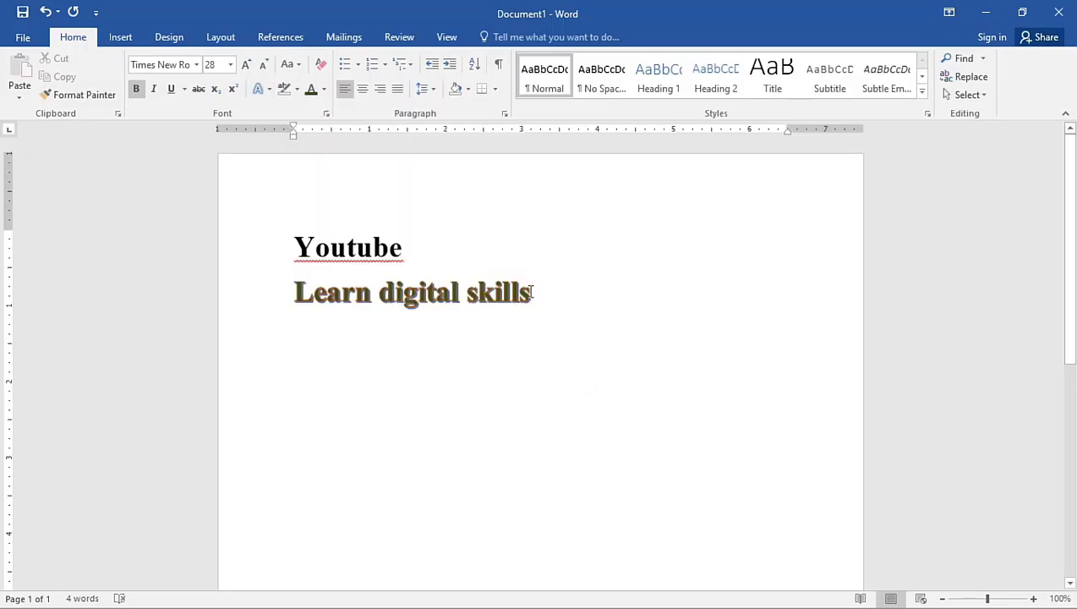
Select the whole "Learn digital skills" line and apply the third reflection variation of the first row to it
{"action": "key", "text": "ctrl+a"}
{"action": "left_click", "coordinate": [288, 291]}
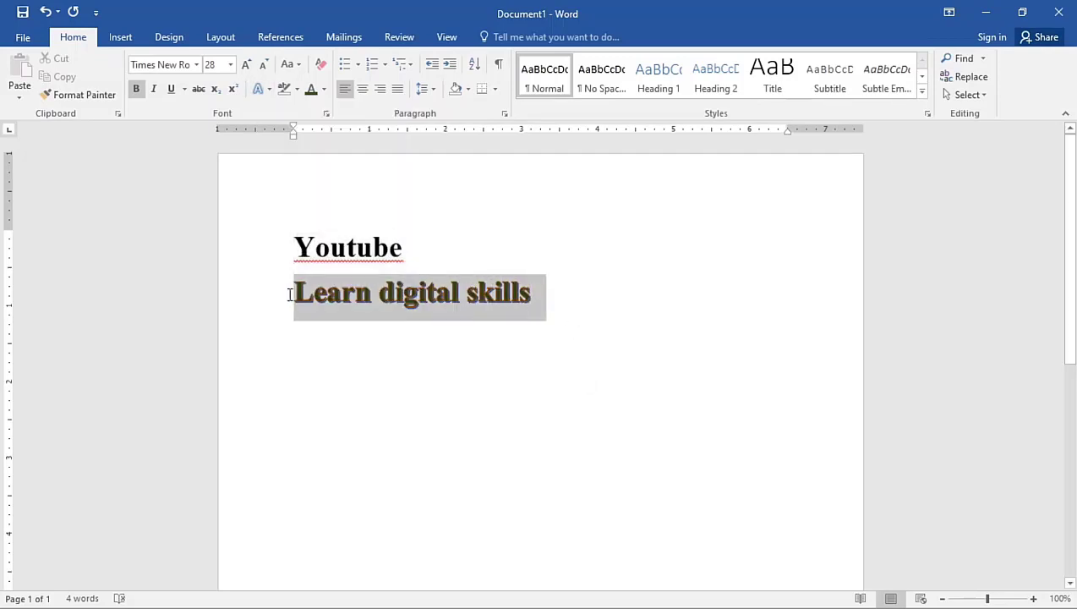
{"action": "left_click", "coordinate": [269, 90]}
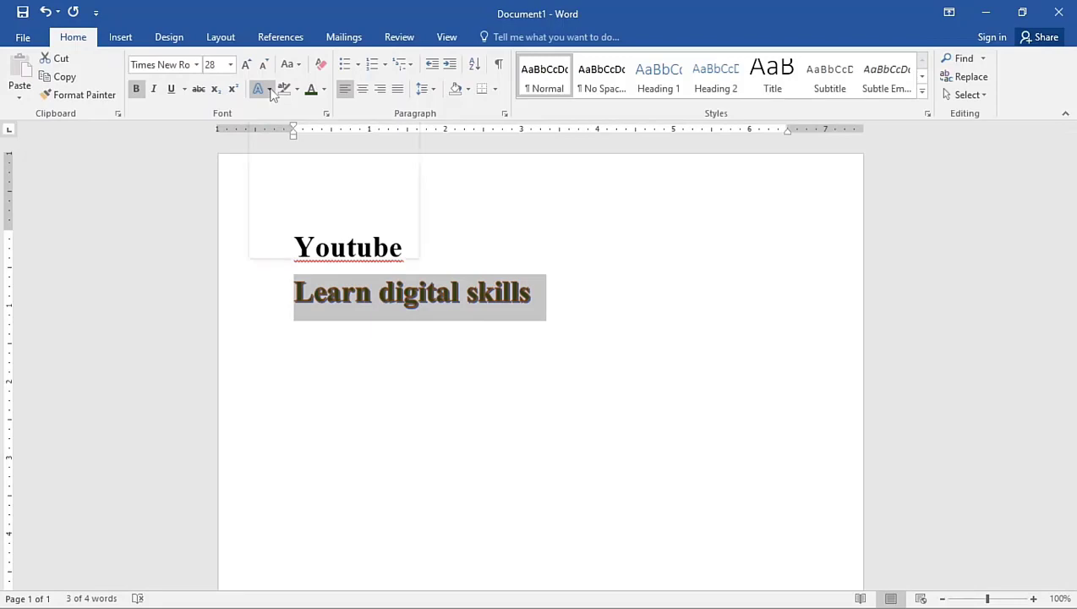
{"action": "mouse_move", "coordinate": [396, 288]}
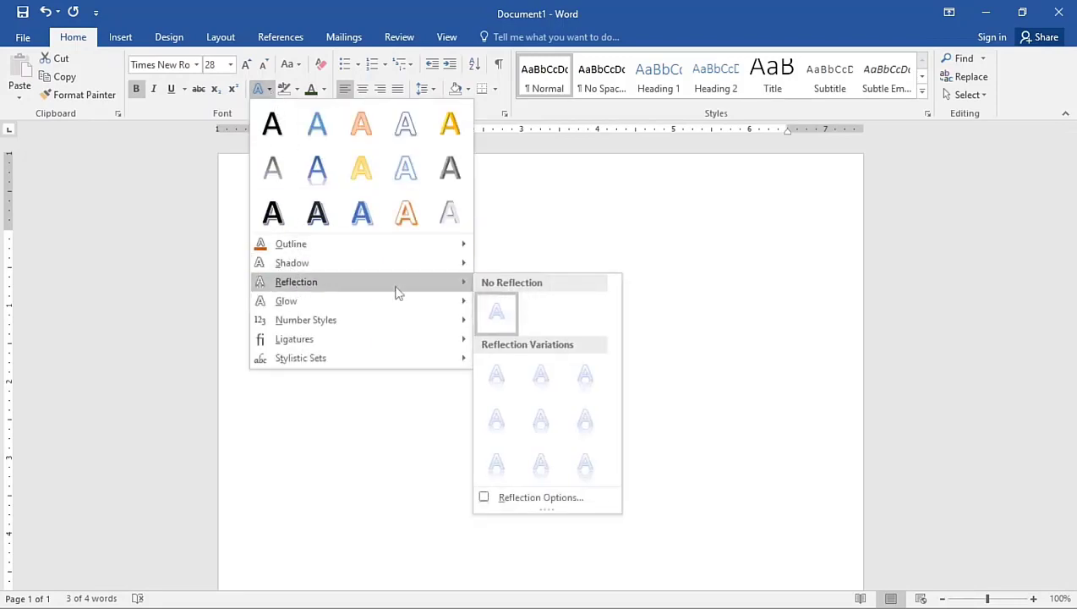
{"action": "left_click", "coordinate": [584, 373]}
{"action": "left_click", "coordinate": [567, 339]}
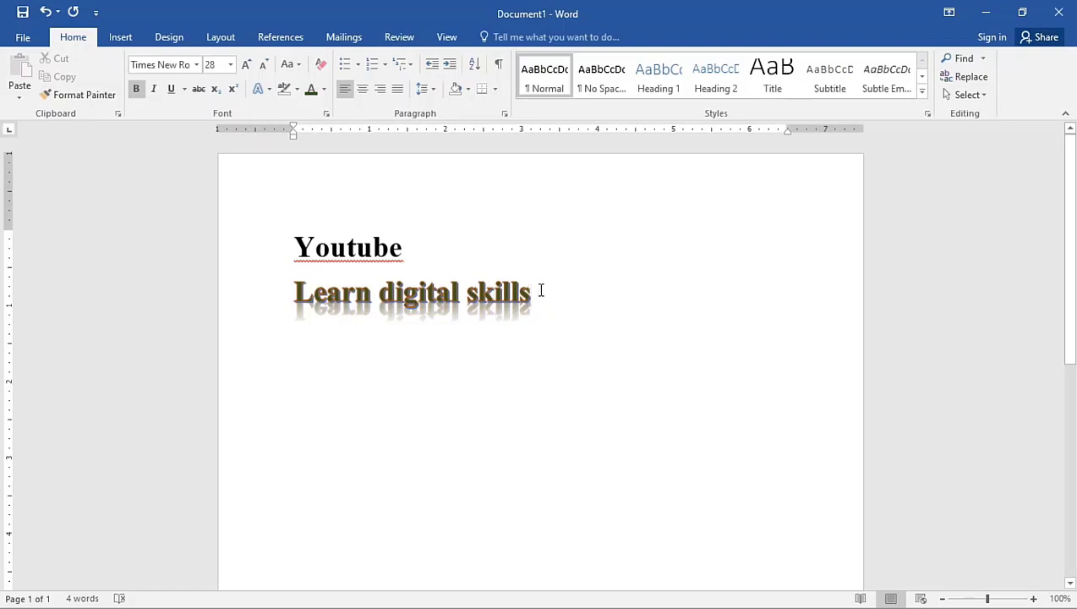
Try clearing all formatting from the "Learn digital skills" line, and undo the clearing
{"action": "left_click_drag", "start_coordinate": [547, 298], "coordinate": [305, 283]}
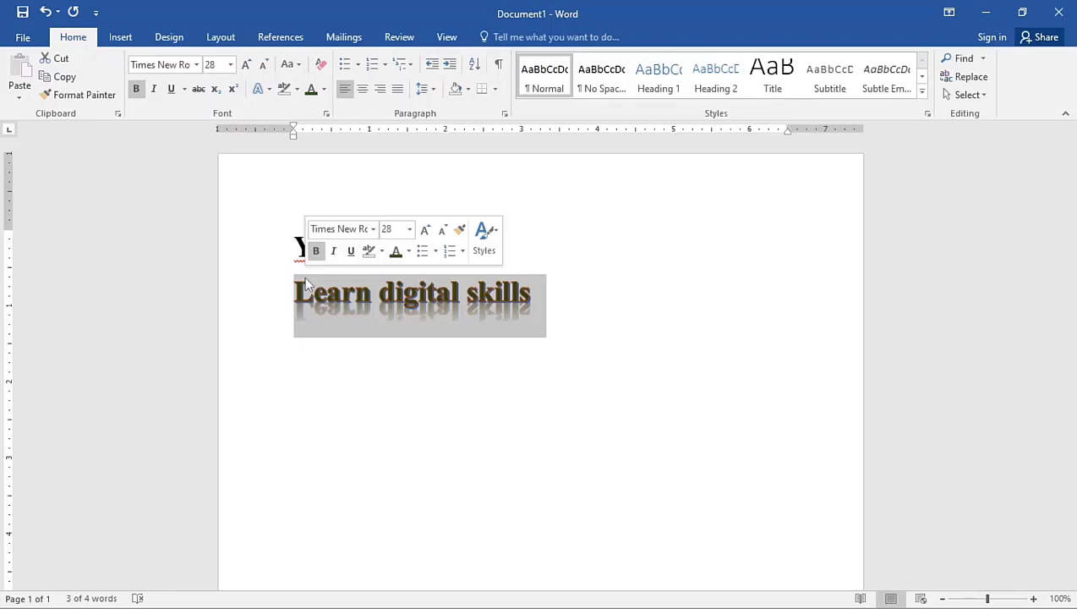
{"action": "left_click", "coordinate": [322, 68]}
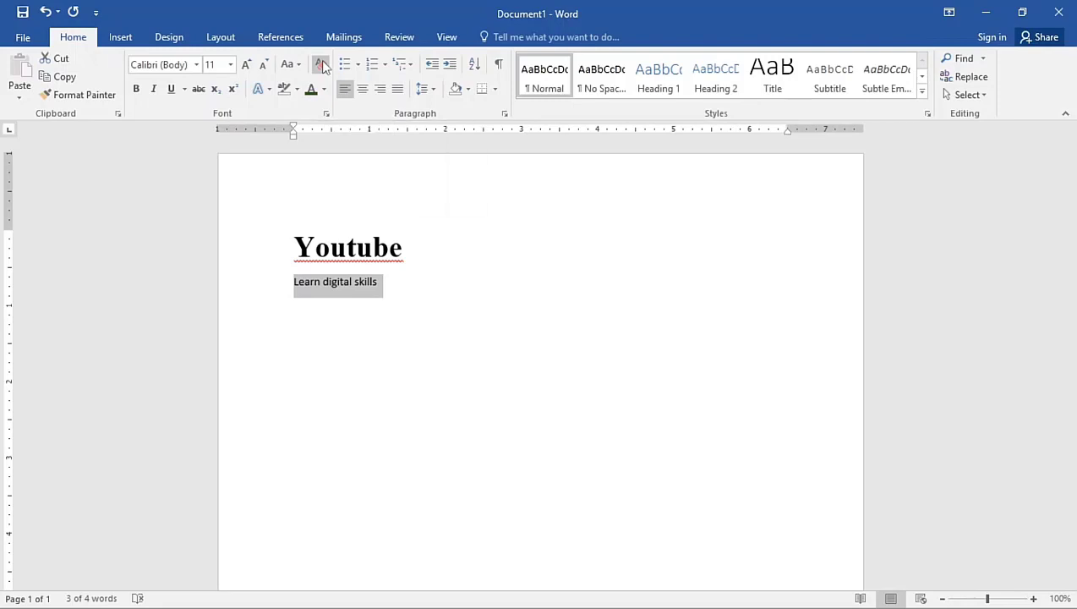
{"action": "key", "text": "ctrl+z"}
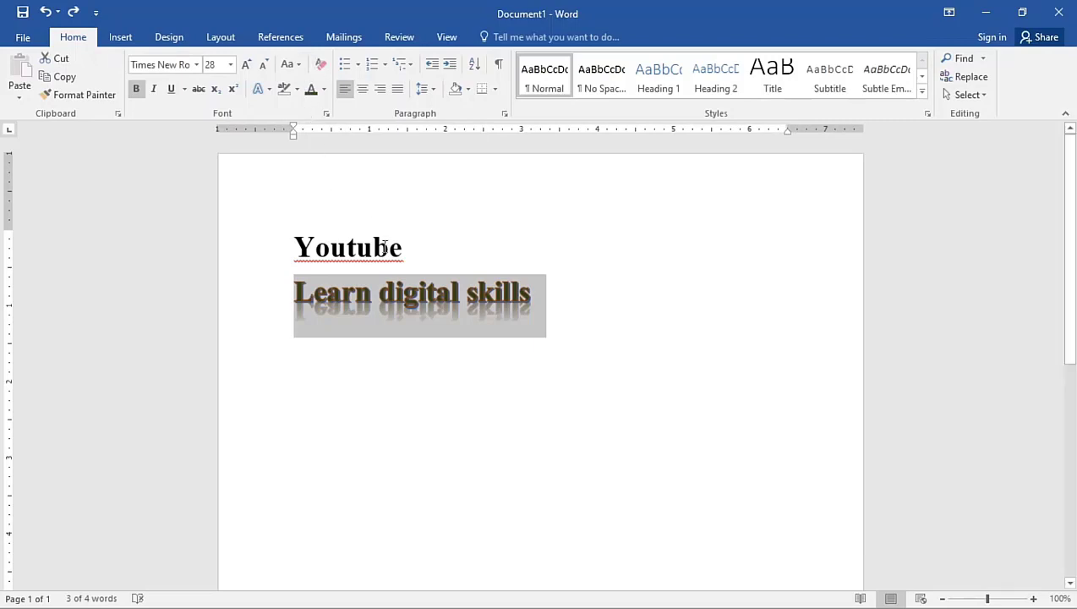
Highlight the whole "Learn digital skills" line in pink
{"action": "left_click", "coordinate": [501, 306]}
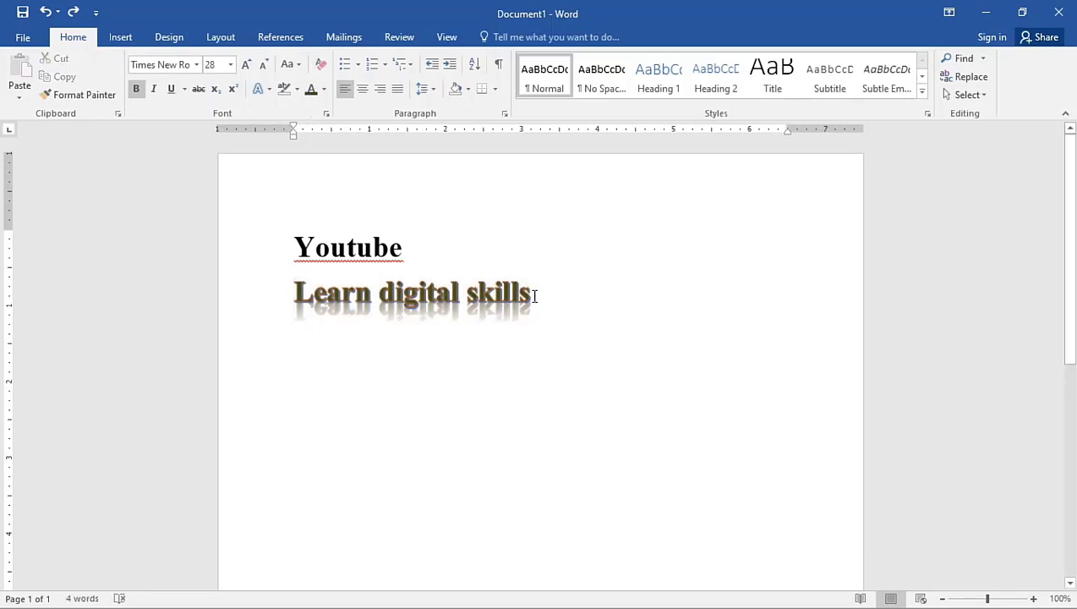
{"action": "left_click_drag", "start_coordinate": [534, 297], "coordinate": [296, 298]}
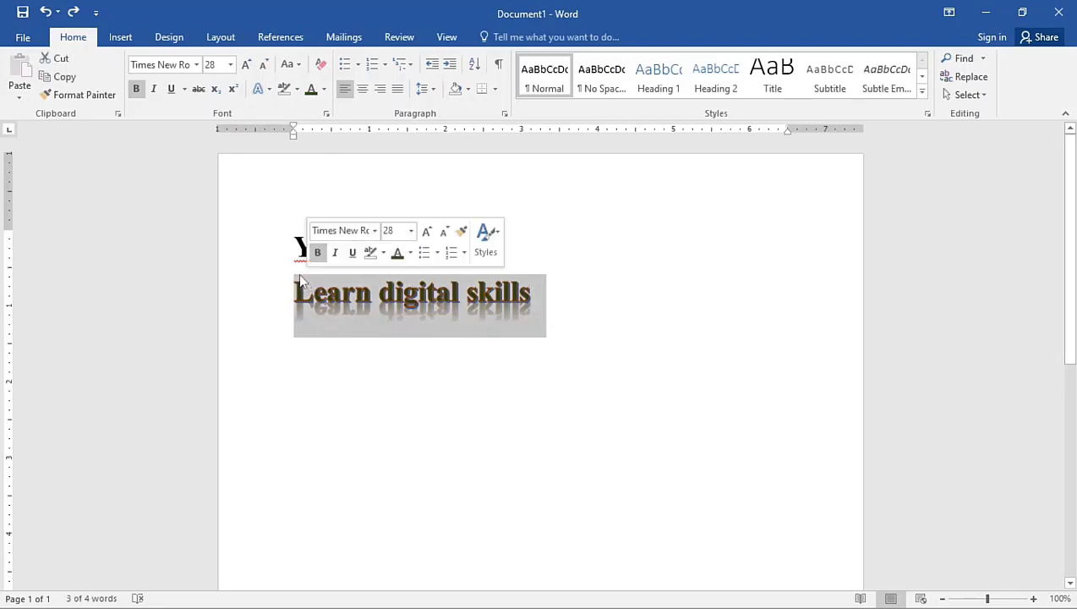
{"action": "left_click", "coordinate": [297, 88]}
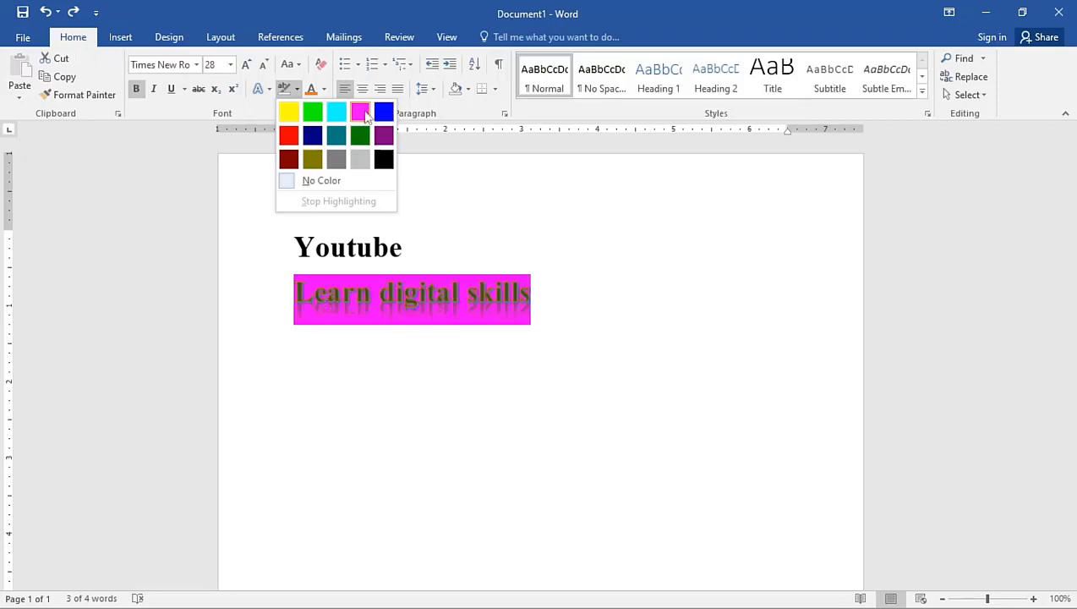
{"action": "left_click", "coordinate": [361, 114]}
{"action": "key", "text": "Left"}
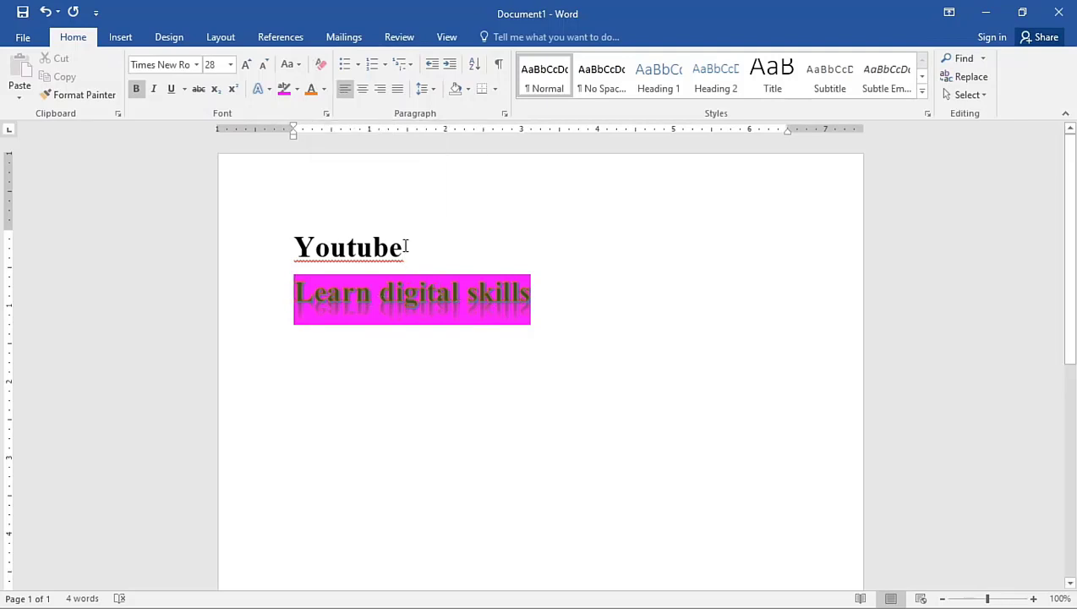
Change the "Youtube" line to UPPERCASE
{"action": "left_click", "coordinate": [272, 248]}
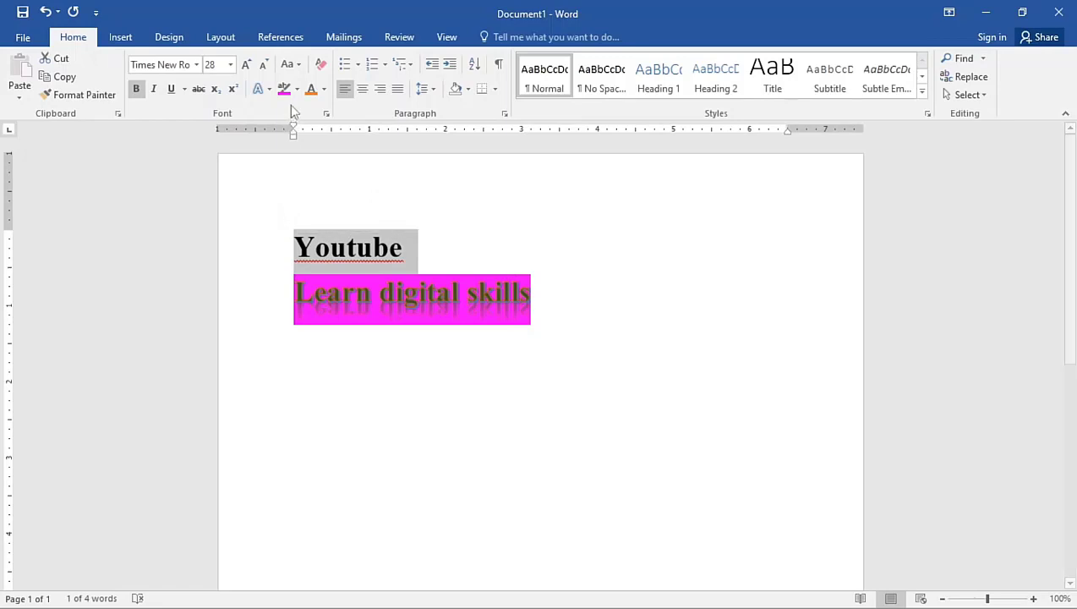
{"action": "left_click", "coordinate": [298, 68]}
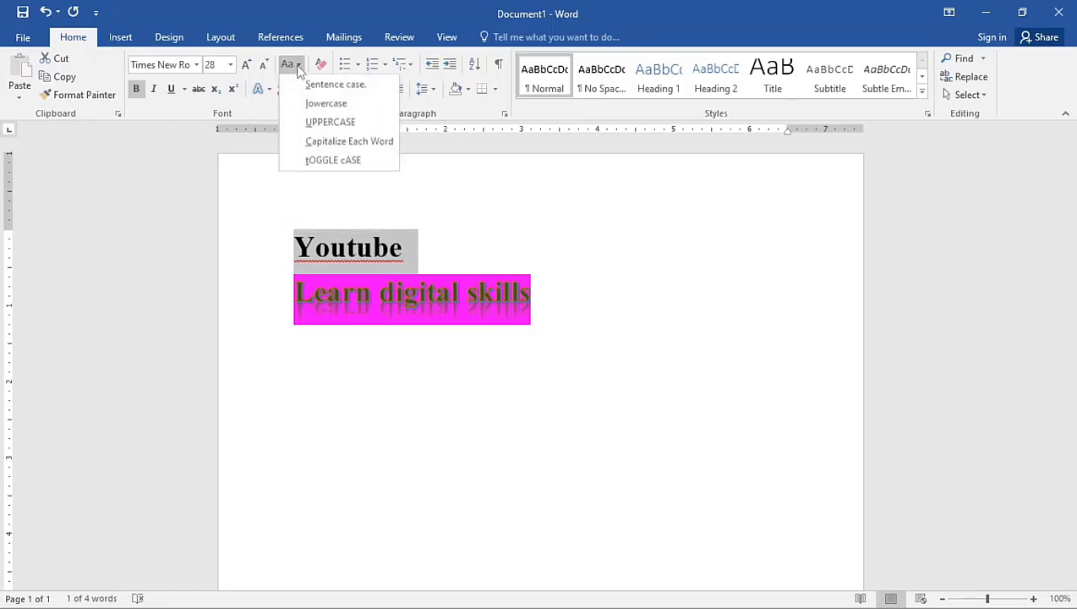
{"action": "left_click", "coordinate": [327, 122]}
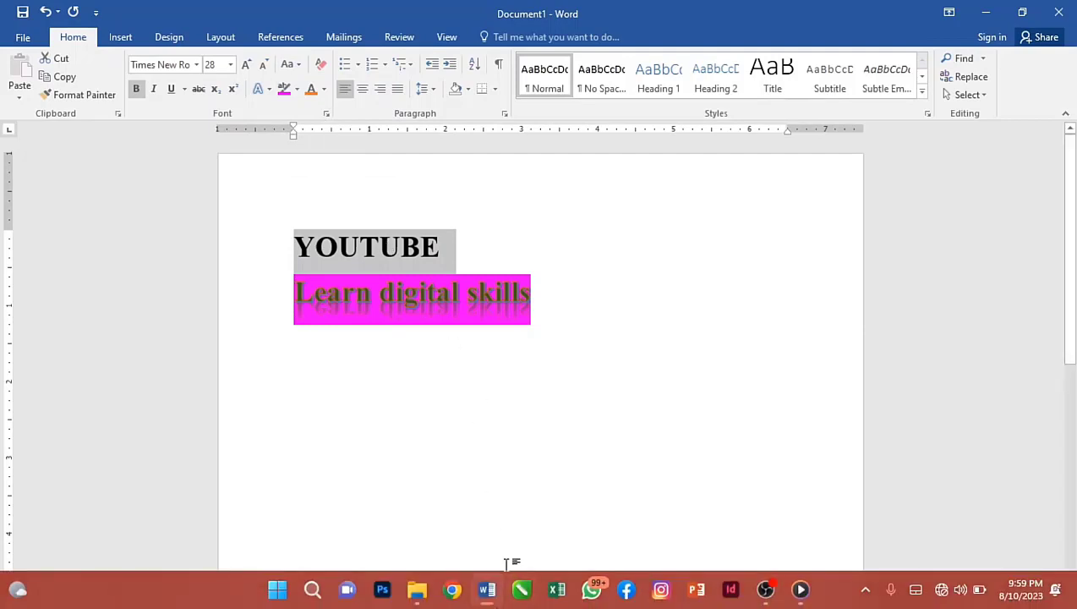